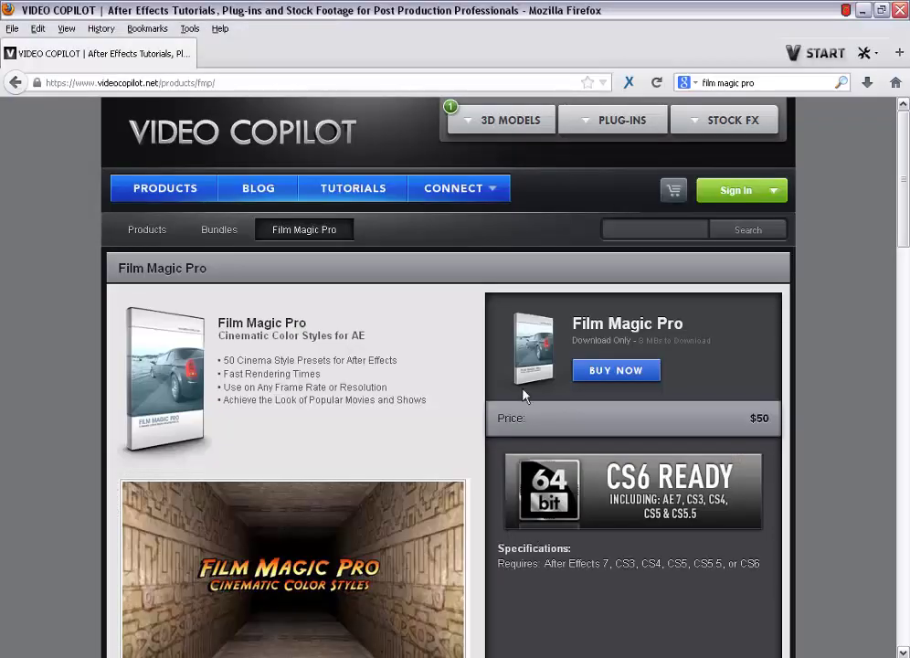
Scroll through the Film Magic Pro product page on the Video Copilot website.
{"action": "scroll", "coordinate": [903, 199], "scroll_direction": "down", "scroll_amount": 2}
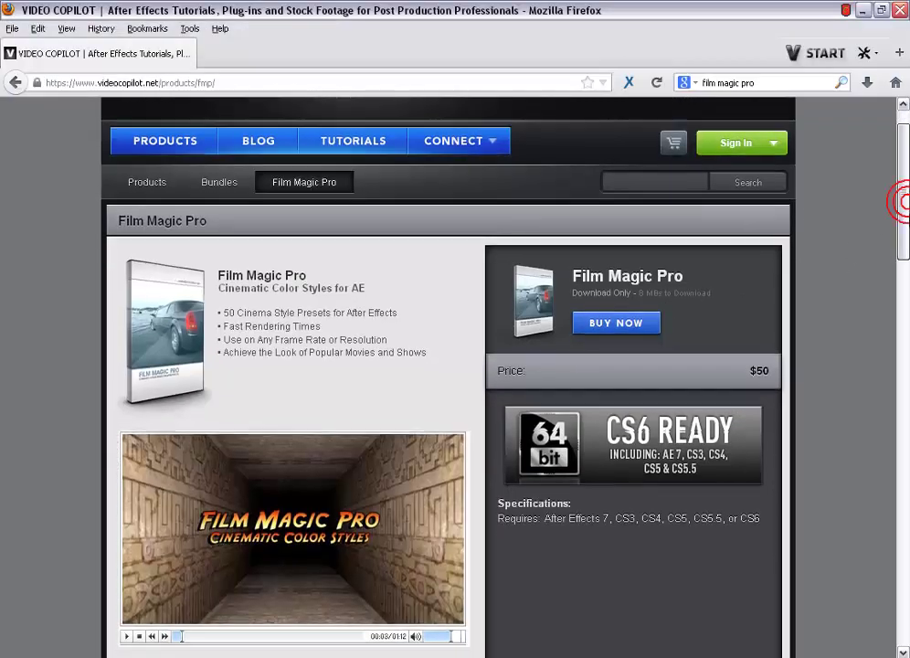
{"action": "scroll", "coordinate": [729, 291], "scroll_direction": "down", "scroll_amount": 1}
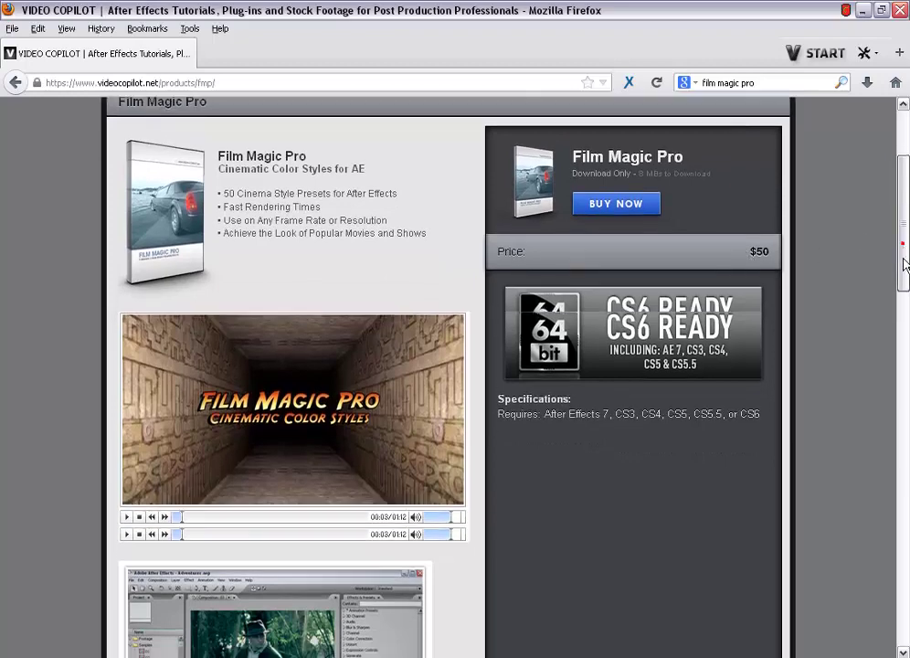
{"action": "scroll", "coordinate": [903, 265], "scroll_direction": "down", "scroll_amount": 3}
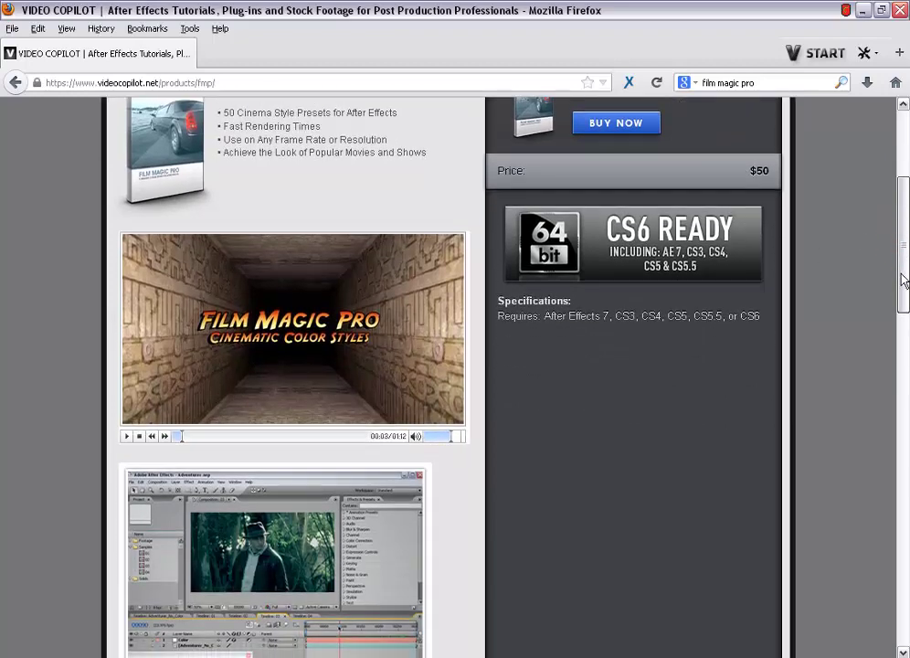
{"action": "left_click_drag", "start_coordinate": [903, 280], "coordinate": [903, 236]}
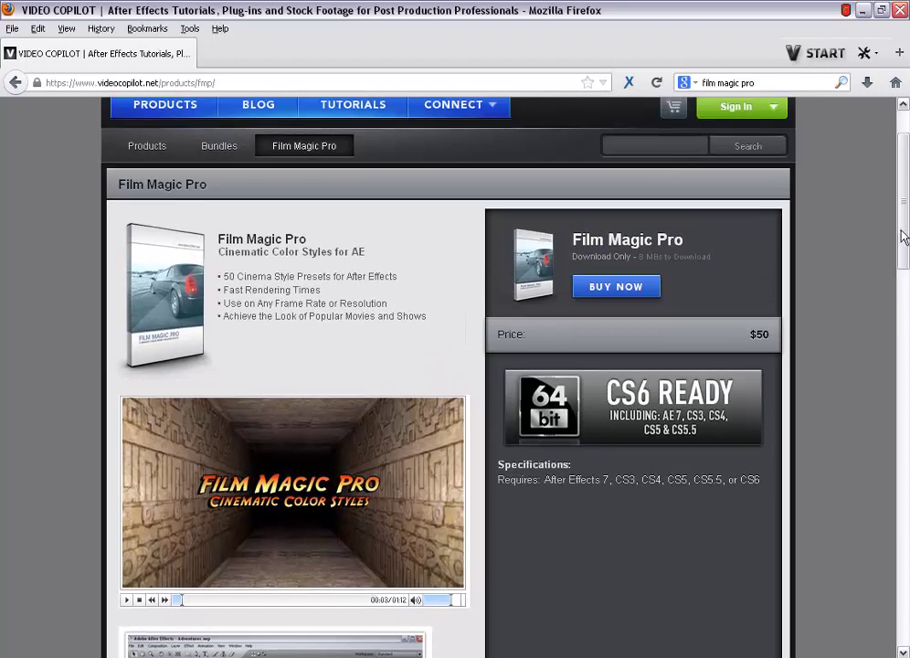
{"action": "scroll", "coordinate": [903, 229], "scroll_direction": "down", "scroll_amount": 1}
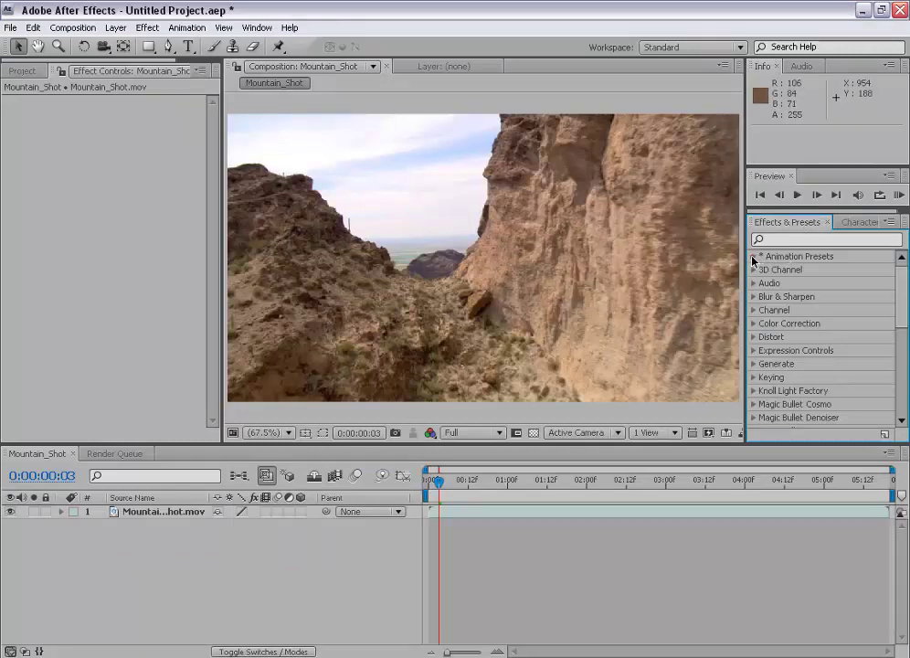
Expand Animation Presets > FILM MAGIC PRO > Cinema_Styles and select FMP_Artistic_01.
{"action": "left_click", "coordinate": [753, 259]}
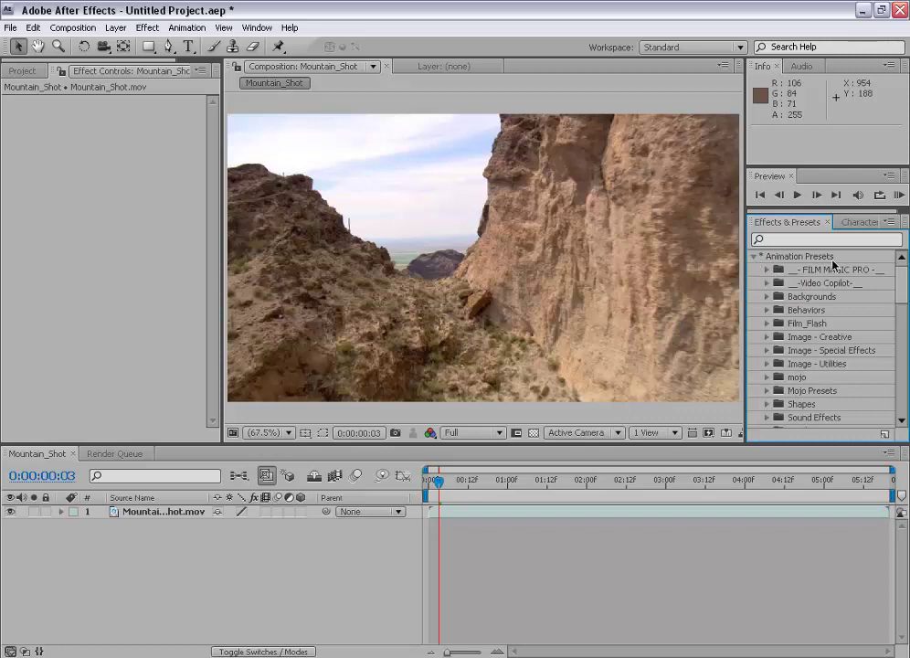
{"action": "left_click", "coordinate": [769, 272]}
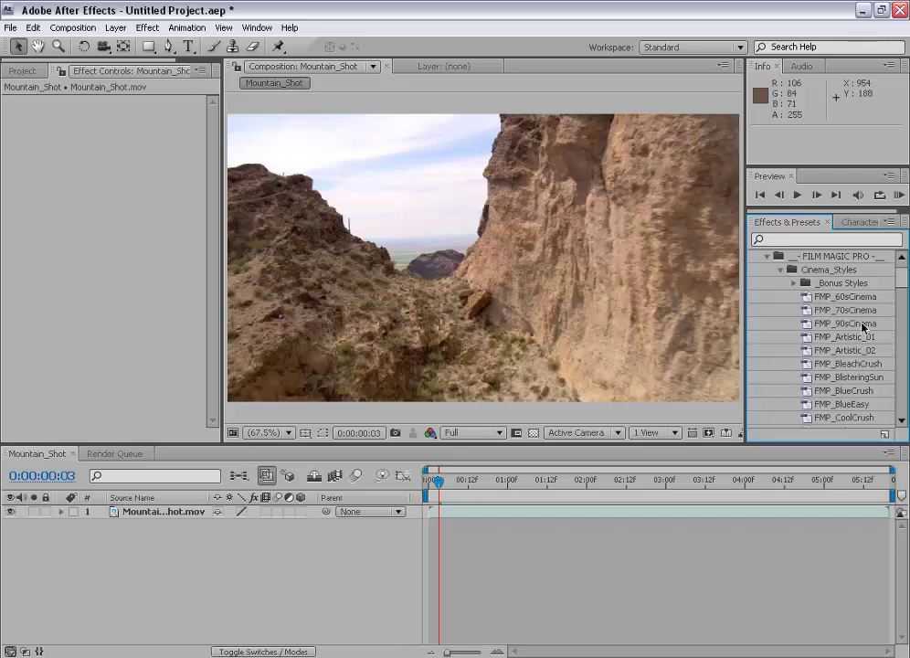
{"action": "left_click_drag", "start_coordinate": [906, 281], "coordinate": [907, 295]}
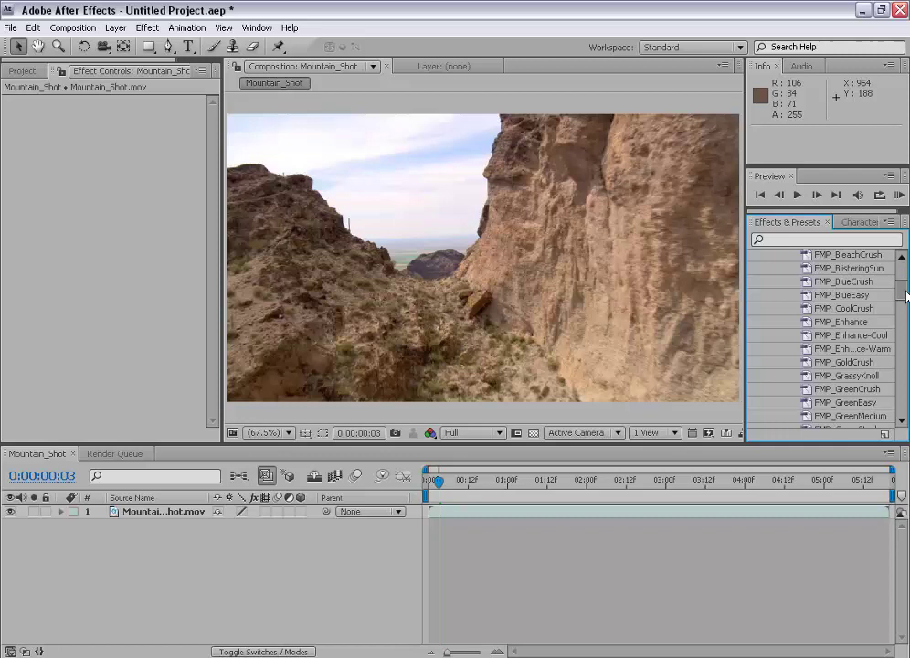
{"action": "left_click_drag", "start_coordinate": [906, 296], "coordinate": [906, 265]}
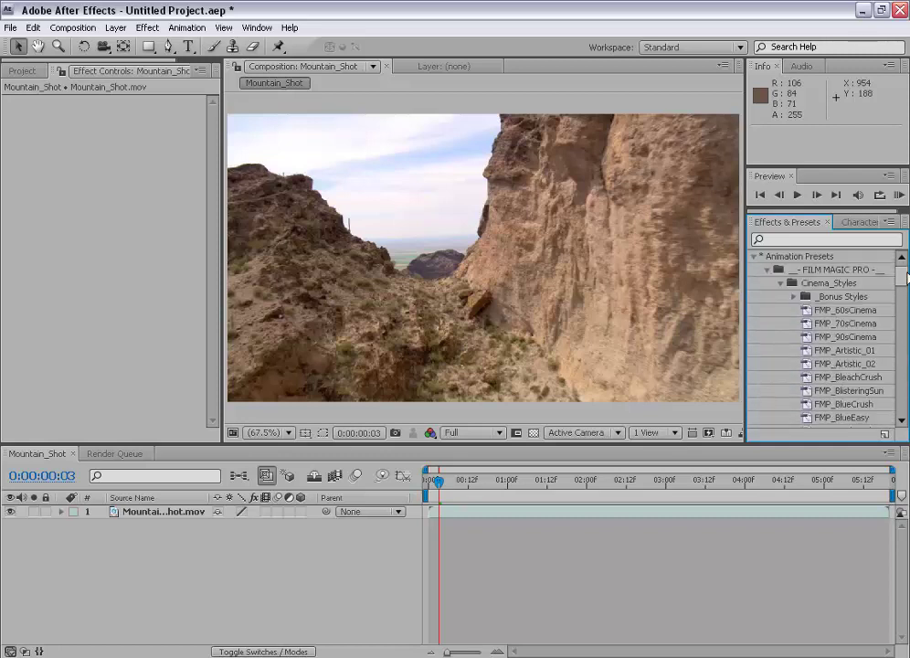
{"action": "left_click", "coordinate": [794, 286]}
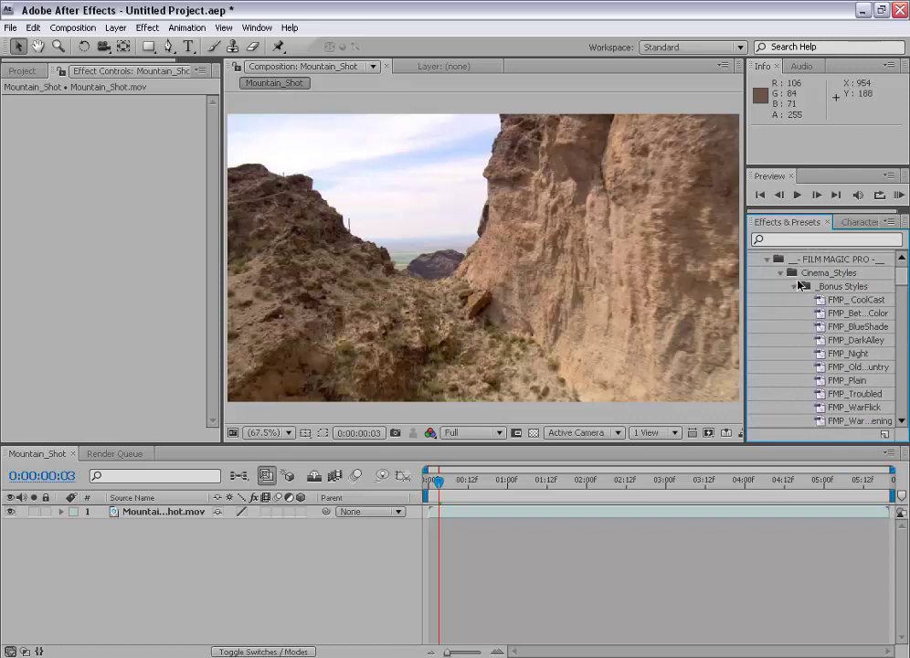
{"action": "left_click", "coordinate": [795, 286]}
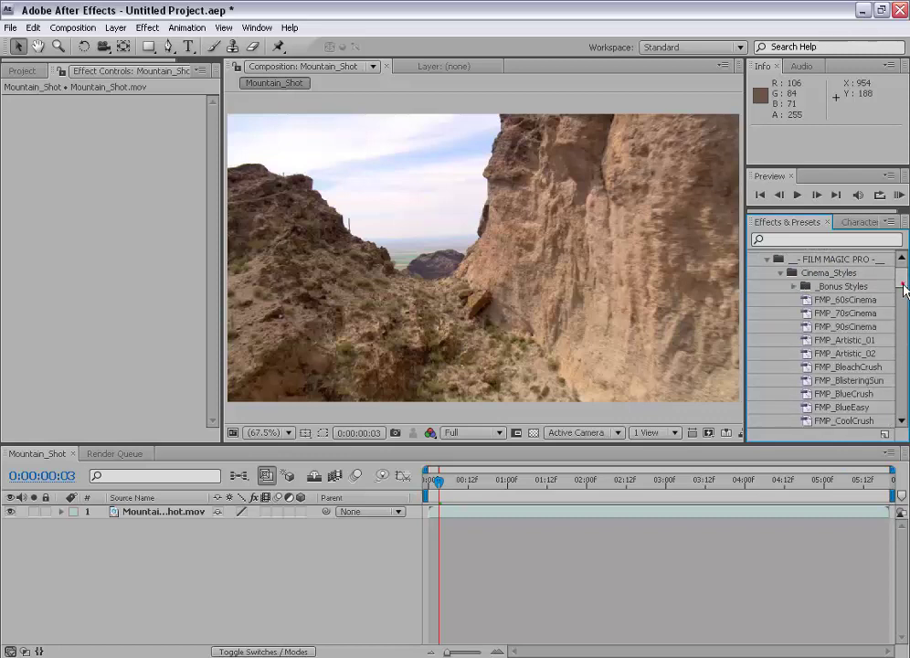
{"action": "left_click_drag", "start_coordinate": [906, 289], "coordinate": [907, 291]}
{"action": "left_click", "coordinate": [853, 334]}
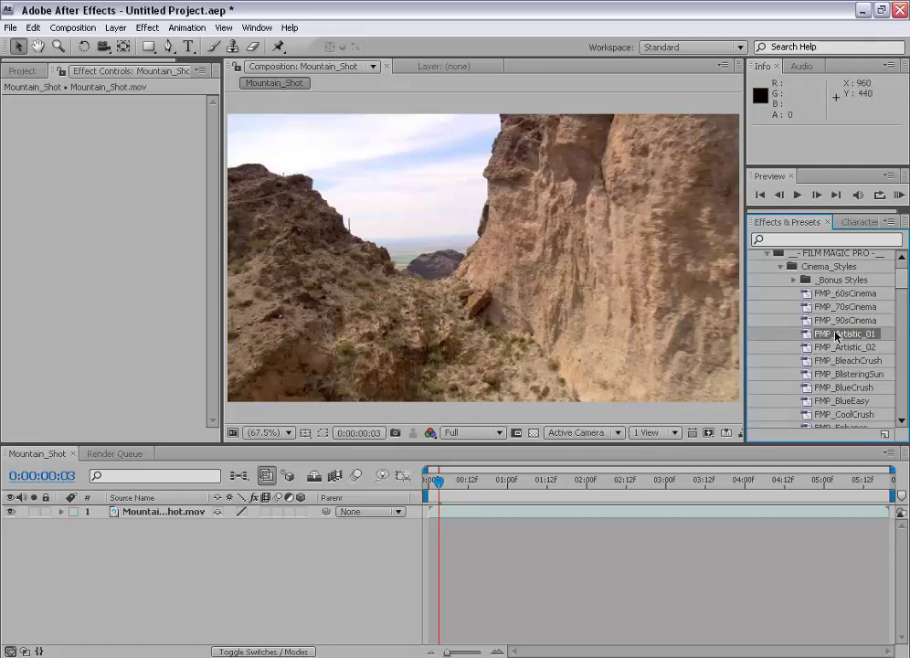
Apply FMP_Artistic_01 to the canyon footage in the viewer and RAM-preview the teal result.
{"action": "left_click_drag", "start_coordinate": [842, 338], "coordinate": [527, 290]}
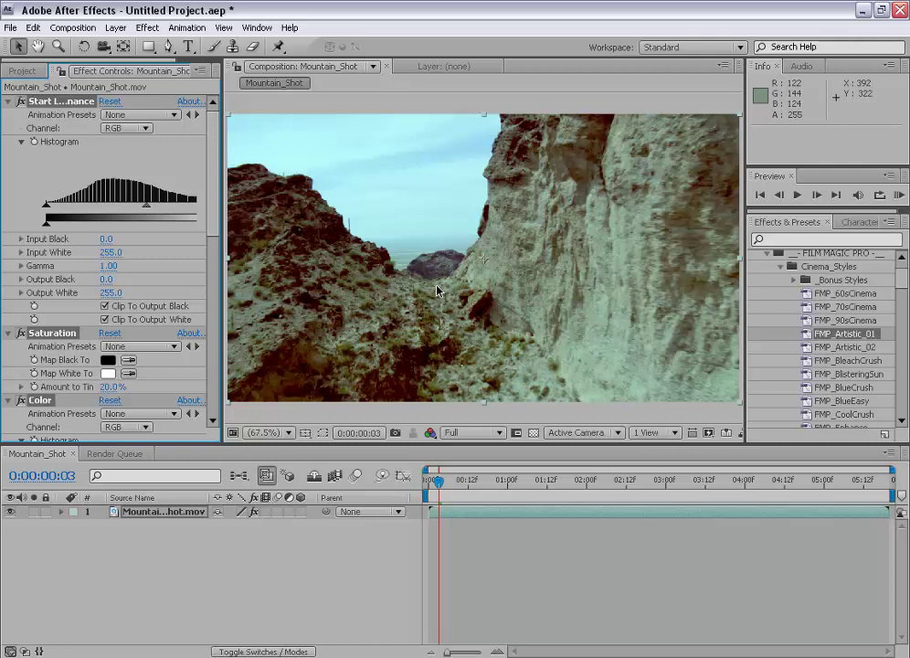
{"action": "key", "text": "KP_0"}
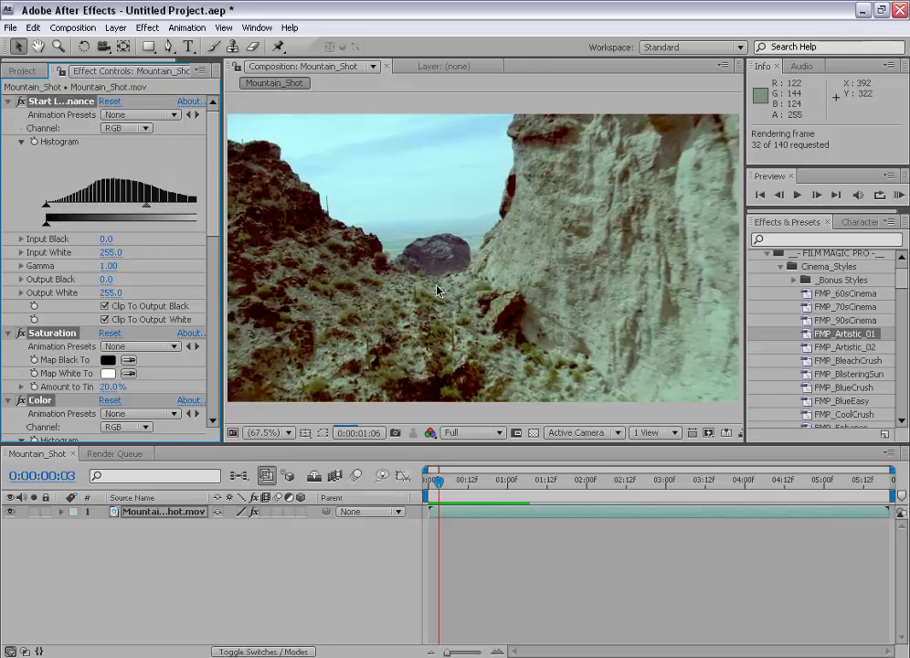
{"action": "key", "text": "space"}
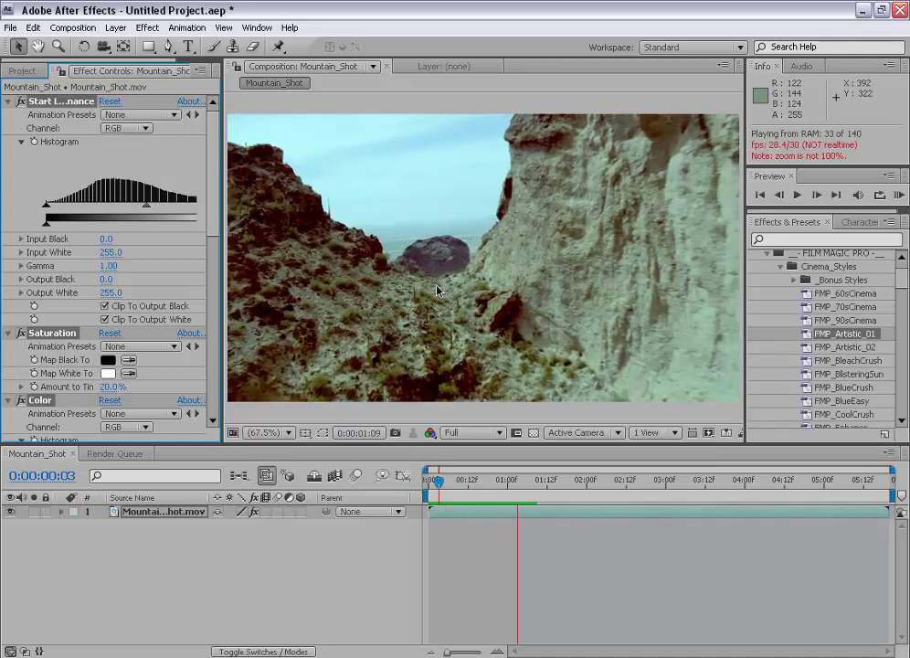
{"action": "key", "text": "space"}
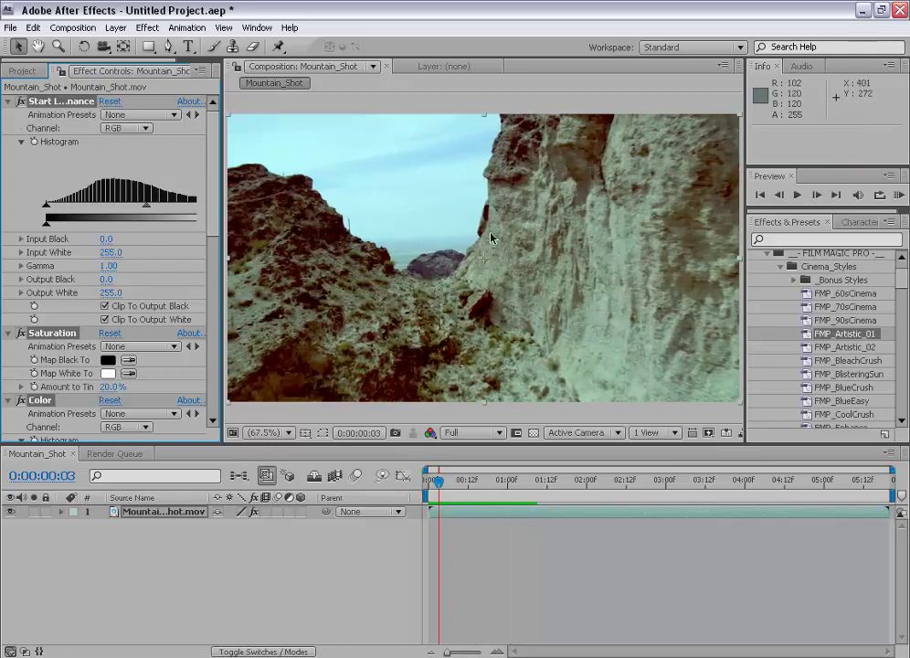
Toggle the fx switch to compare graded and original footage, then set Levels Output Black to 12.
{"action": "left_click", "coordinate": [255, 512]}
{"action": "key", "text": "space"}
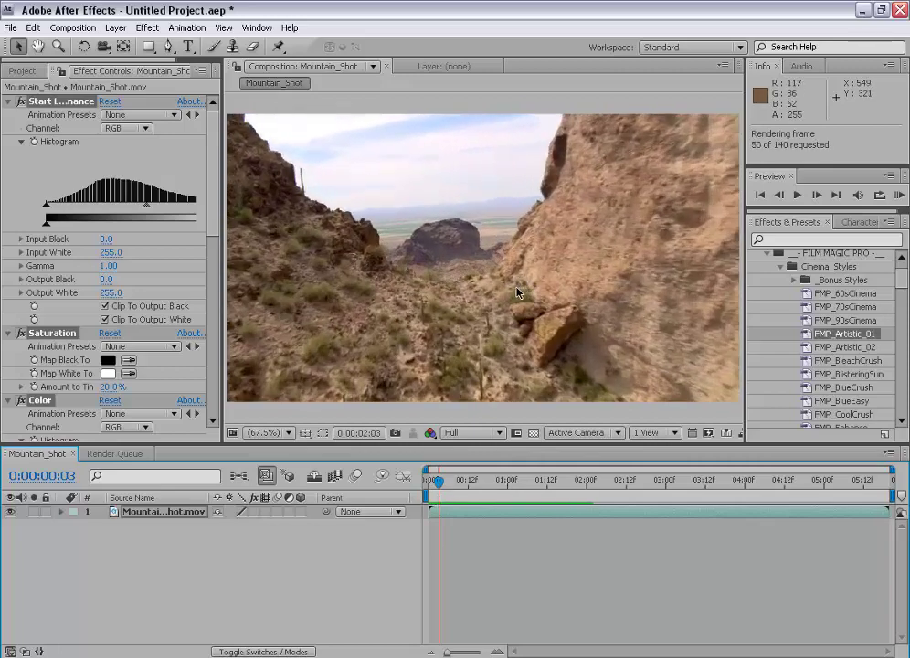
{"action": "left_click", "coordinate": [251, 514]}
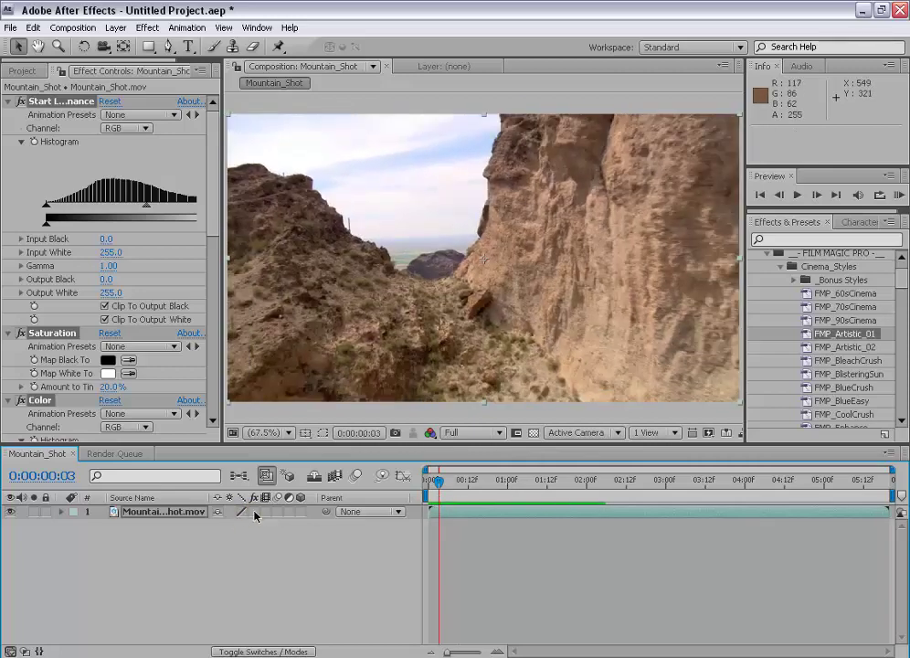
{"action": "left_click", "coordinate": [254, 512]}
{"action": "left_click", "coordinate": [254, 511]}
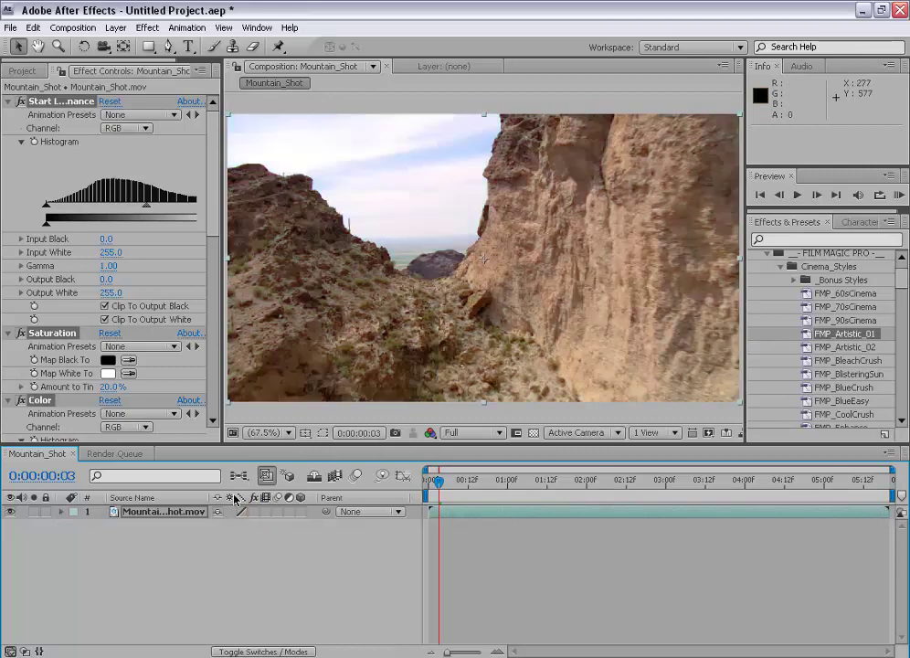
{"action": "left_click", "coordinate": [254, 511]}
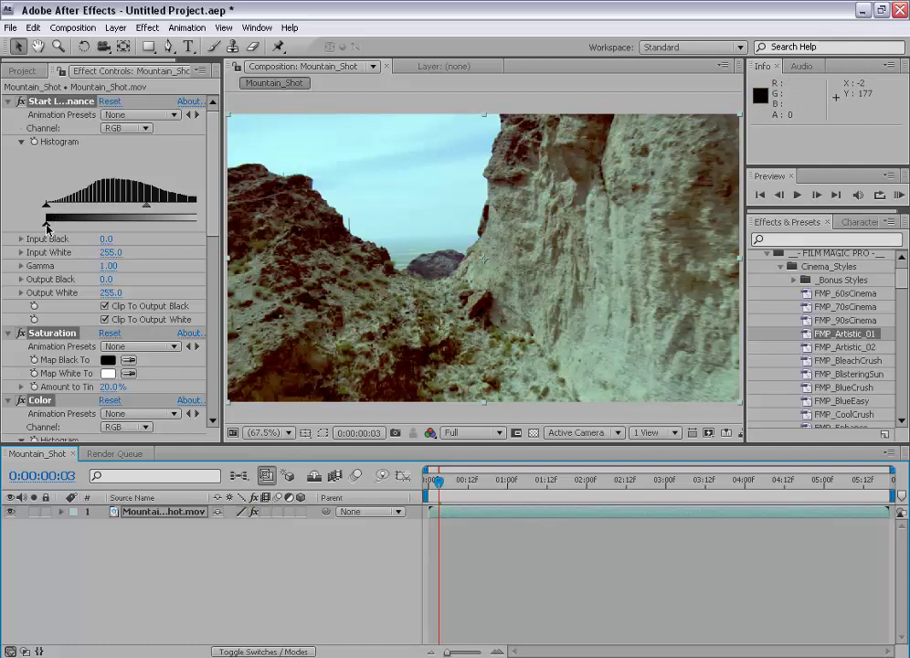
{"action": "left_click_drag", "start_coordinate": [49, 227], "coordinate": [56, 228]}
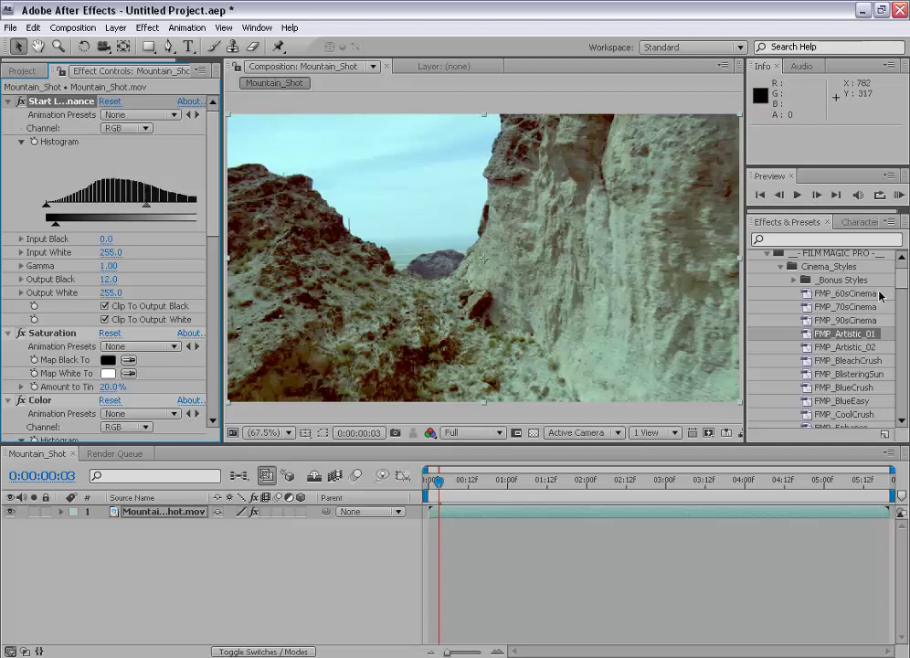
Delete the FMP_Artistic_01 effects and apply the FMP_SteelCrush preset to the canyon footage.
{"action": "left_click_drag", "start_coordinate": [881, 295], "coordinate": [728, 312]}
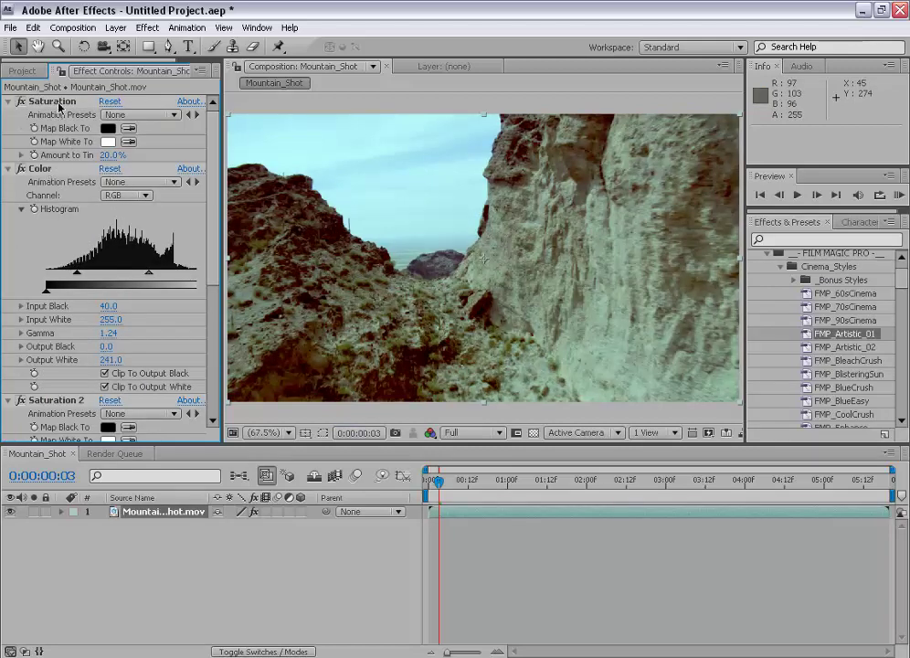
{"action": "left_click_drag", "start_coordinate": [219, 272], "coordinate": [222, 419]}
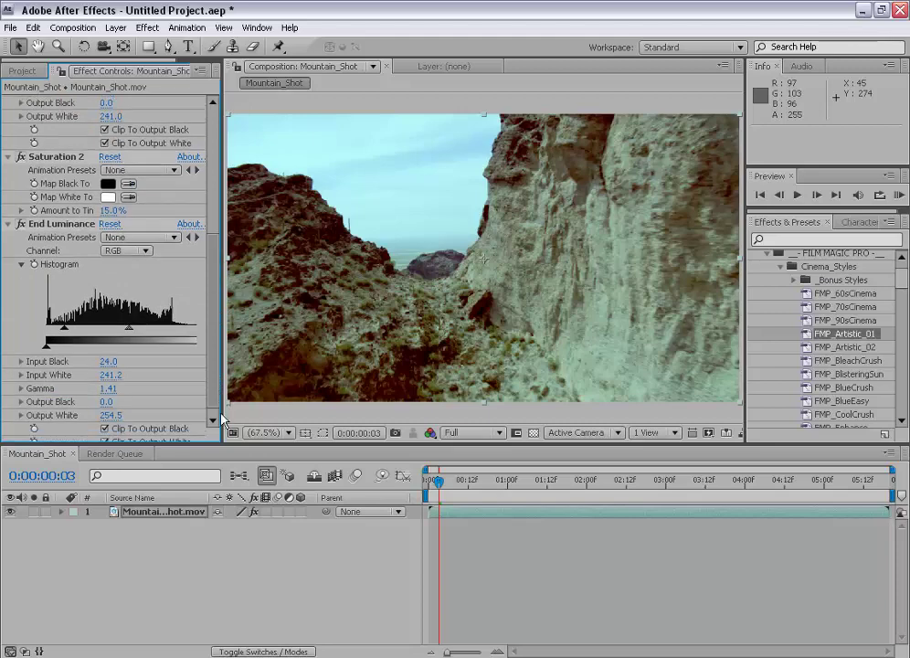
{"action": "left_click", "coordinate": [75, 217]}
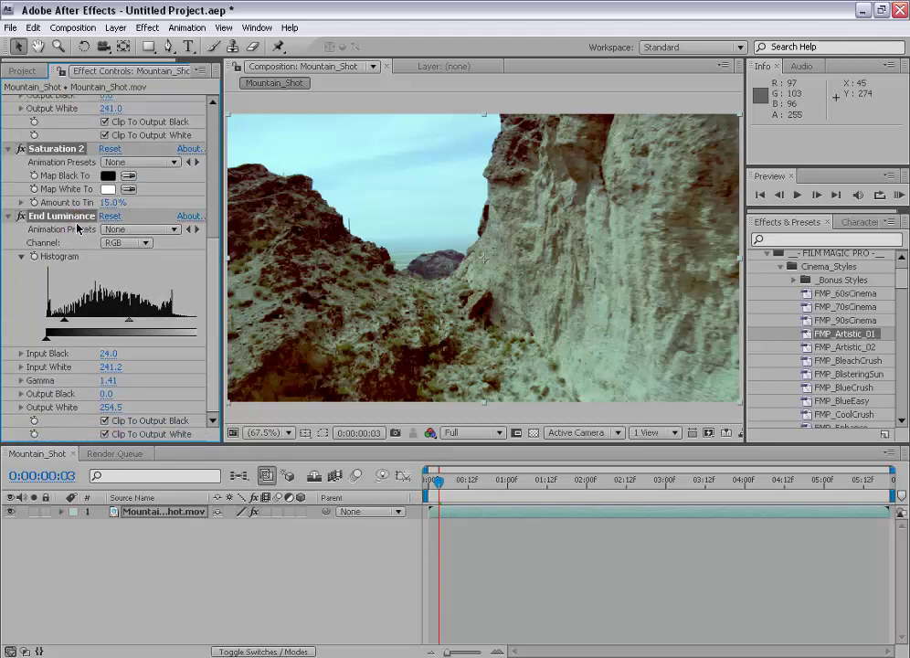
{"action": "key", "text": "Delete"}
{"action": "left_click_drag", "start_coordinate": [900, 292], "coordinate": [905, 331]}
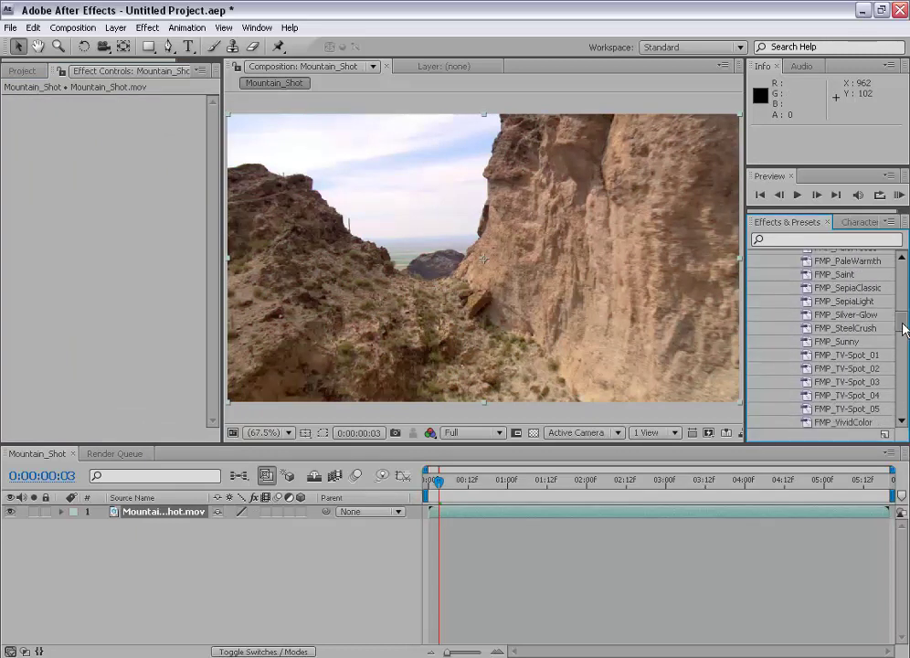
{"action": "left_click_drag", "start_coordinate": [850, 330], "coordinate": [601, 304]}
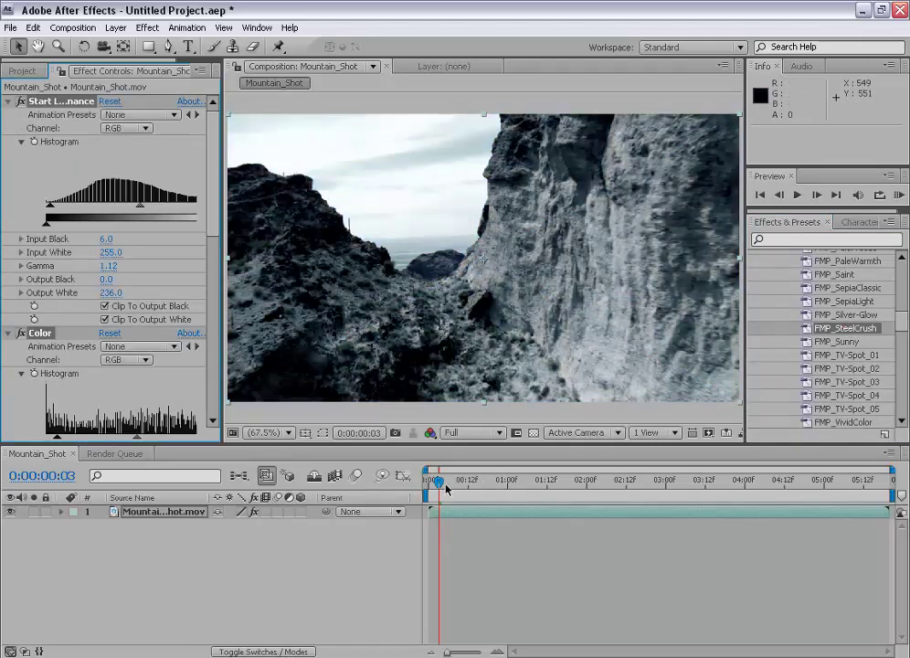
Move the playhead about one second into the clip and raise Start Luminance Output Black.
{"action": "left_click_drag", "start_coordinate": [438, 484], "coordinate": [504, 488]}
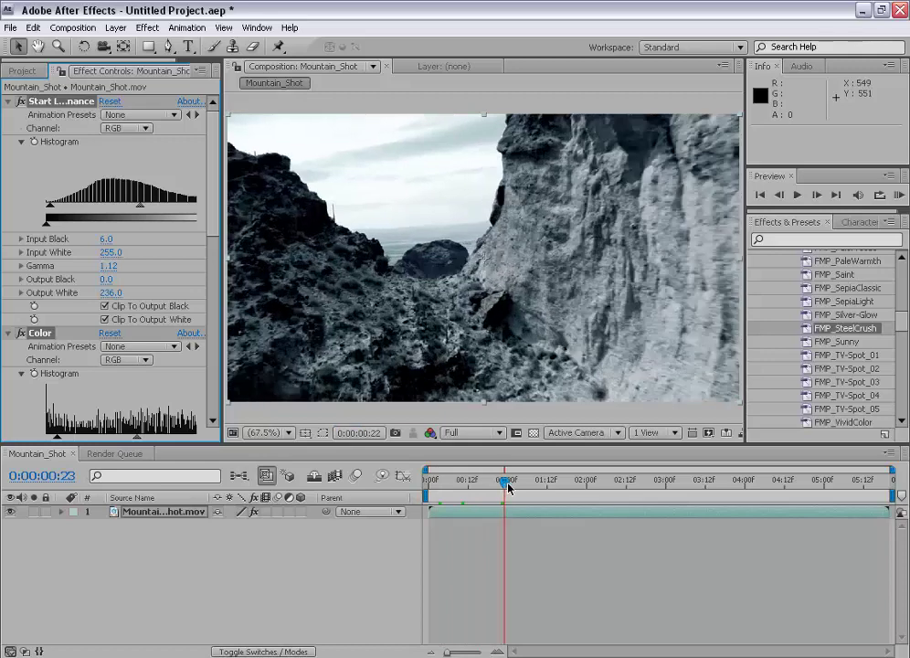
{"action": "left_click_drag", "start_coordinate": [503, 488], "coordinate": [523, 484]}
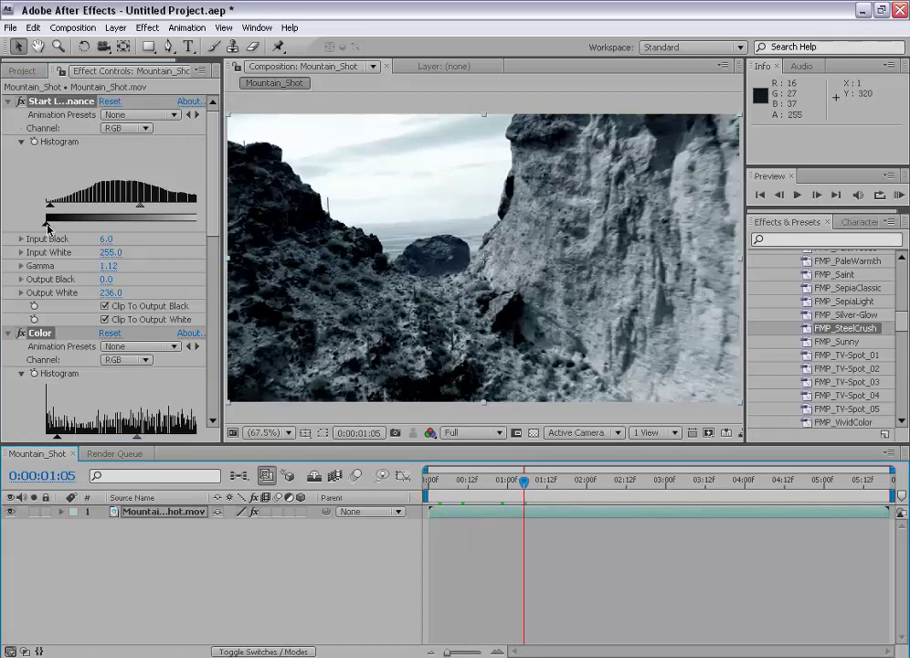
{"action": "left_click_drag", "start_coordinate": [46, 223], "coordinate": [64, 226]}
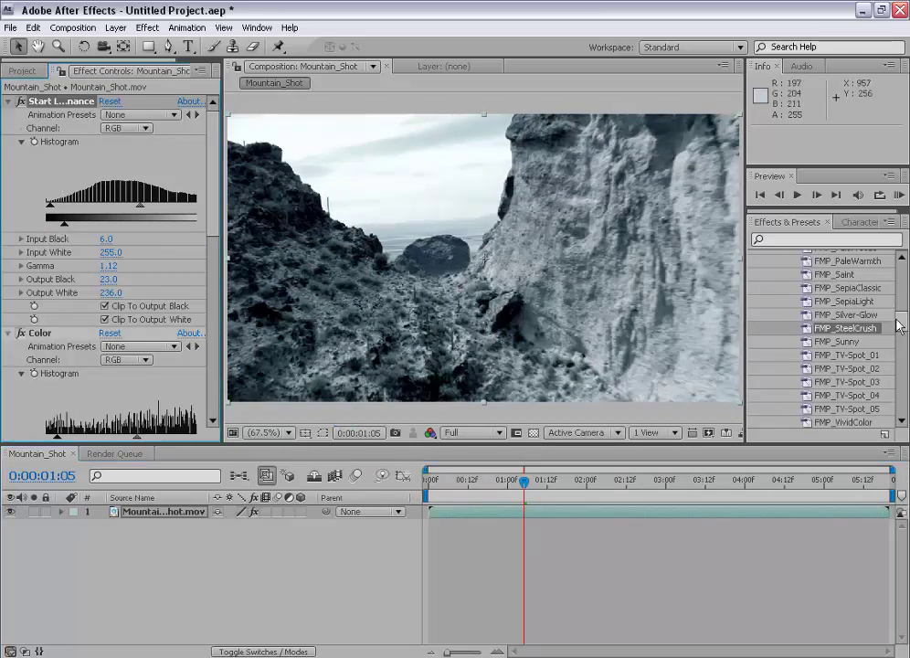
Select all of the SteelCrush preset's effects, from Start Luminance to Color, in Effect Controls.
{"action": "scroll", "coordinate": [885, 310], "scroll_direction": "up", "scroll_amount": 10}
{"action": "scroll", "coordinate": [884, 311], "scroll_direction": "up", "scroll_amount": 3}
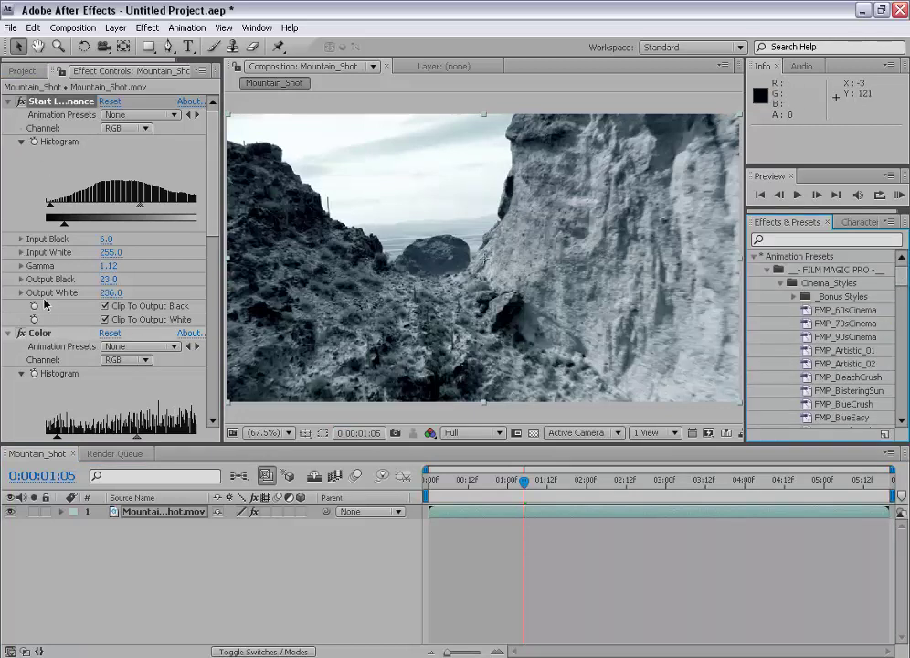
{"action": "left_click", "coordinate": [36, 332]}
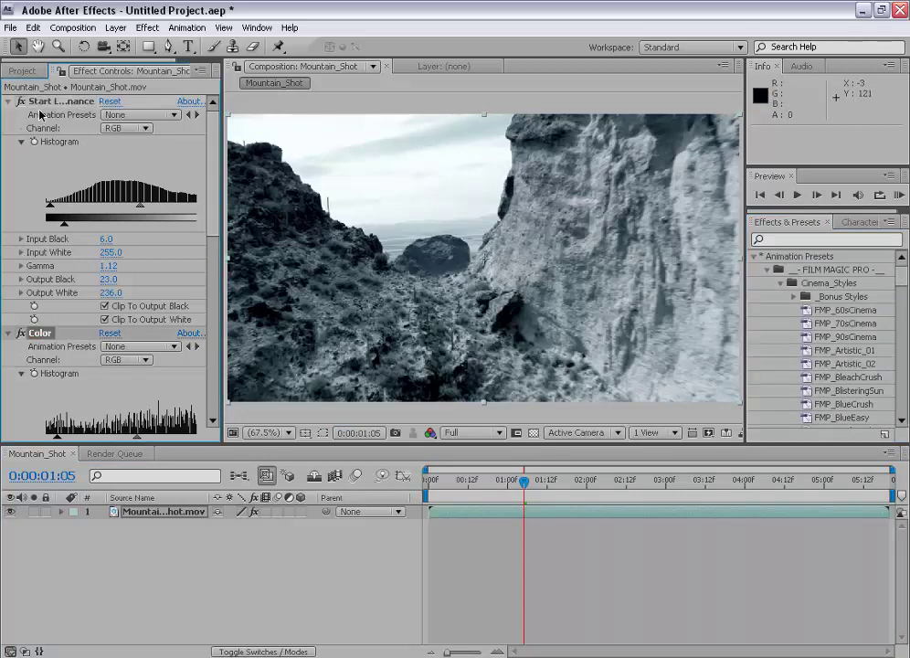
{"action": "left_click", "coordinate": [58, 103]}
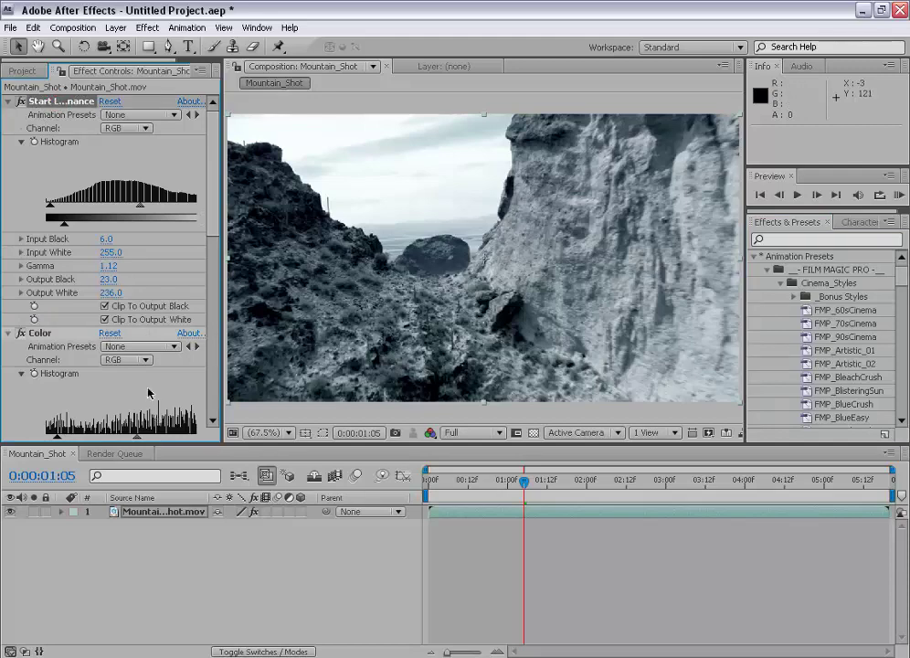
{"action": "scroll", "coordinate": [219, 249], "scroll_direction": "down", "scroll_amount": 1}
{"action": "scroll", "coordinate": [219, 219], "scroll_direction": "down", "scroll_amount": 3}
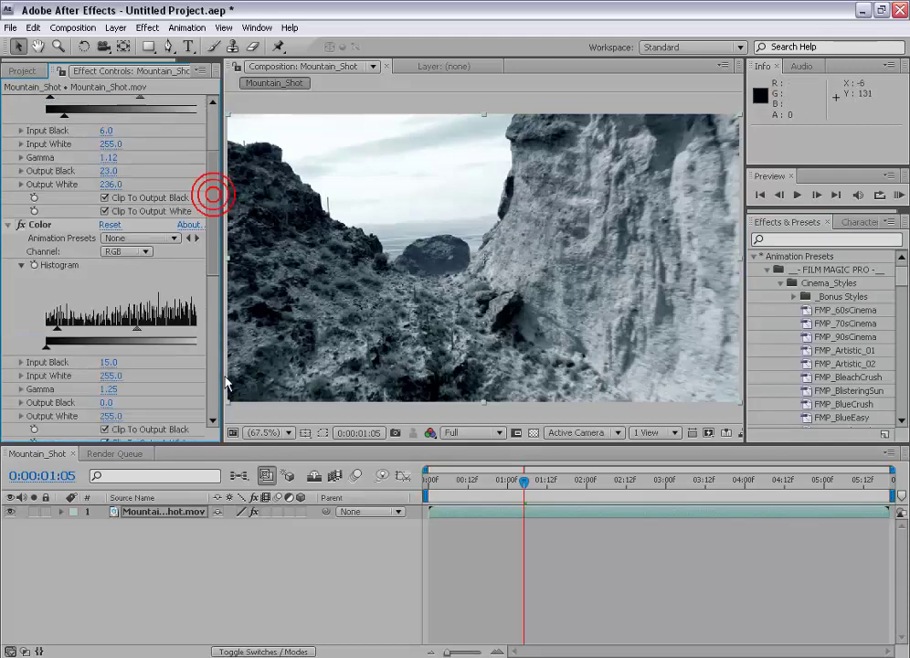
{"action": "scroll", "coordinate": [218, 187], "scroll_direction": "down", "scroll_amount": 3}
{"action": "scroll", "coordinate": [110, 255], "scroll_direction": "down", "scroll_amount": 3}
{"action": "left_click", "coordinate": [69, 380], "text": "shift"}
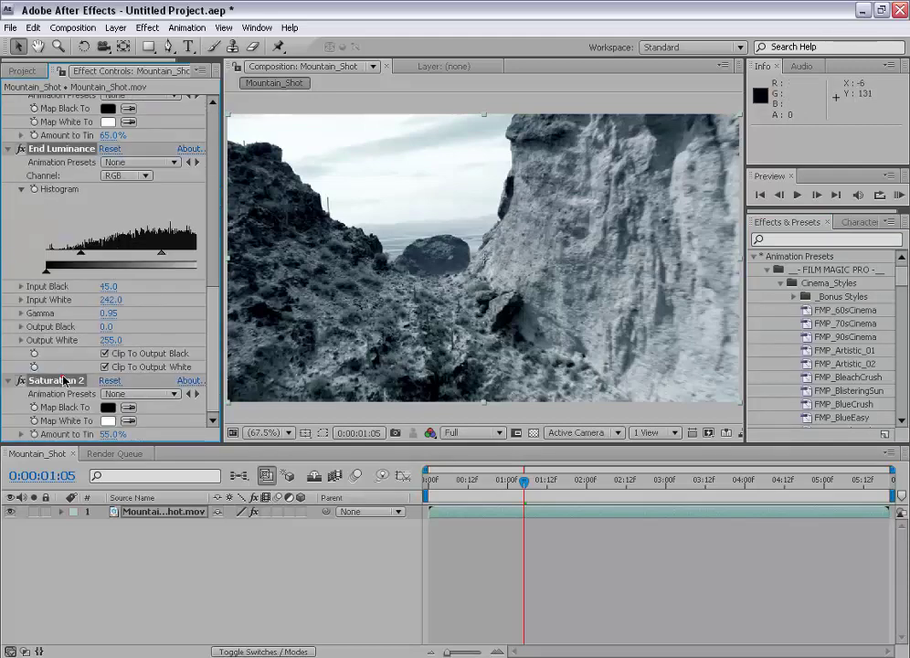
Delete the selected SteelCrush effects and select the footage layer.
{"action": "key", "text": "Delete"}
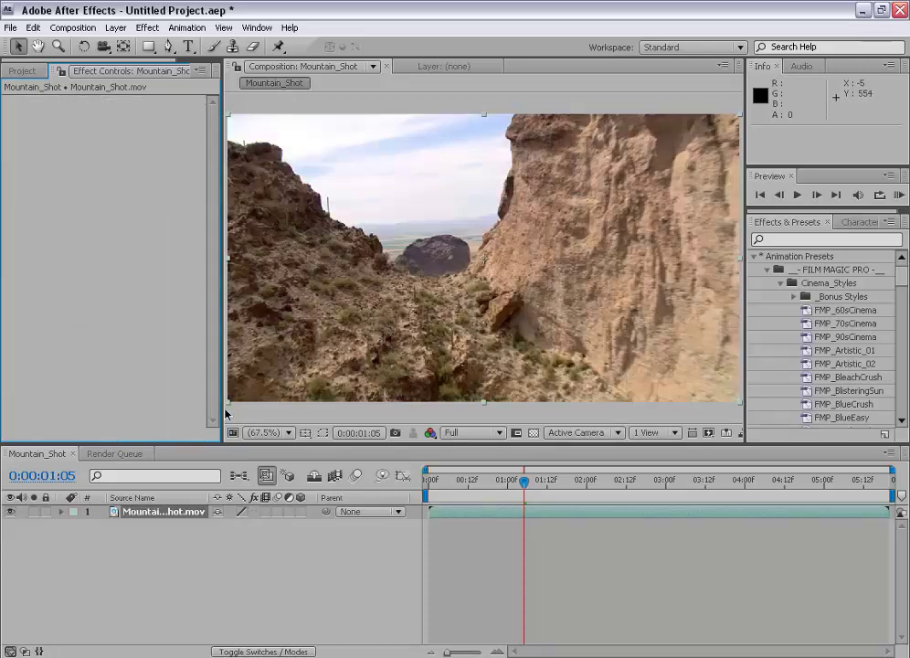
{"action": "left_click", "coordinate": [203, 546]}
{"action": "left_click", "coordinate": [178, 516]}
Add a new adjustment layer via the timeline context menu and rename it 'color'.
{"action": "right_click", "coordinate": [213, 551]}
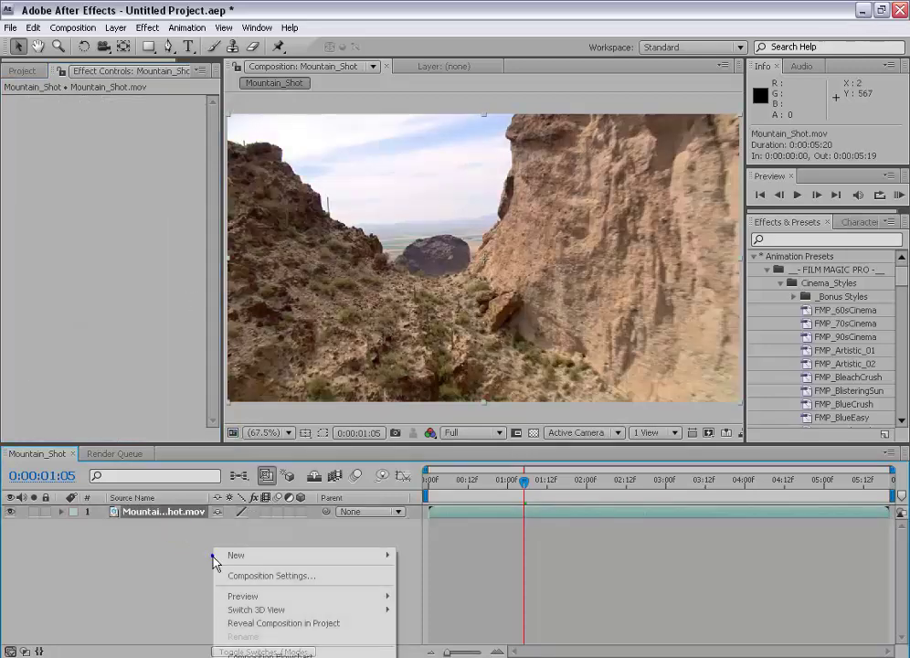
{"action": "left_click", "coordinate": [441, 655]}
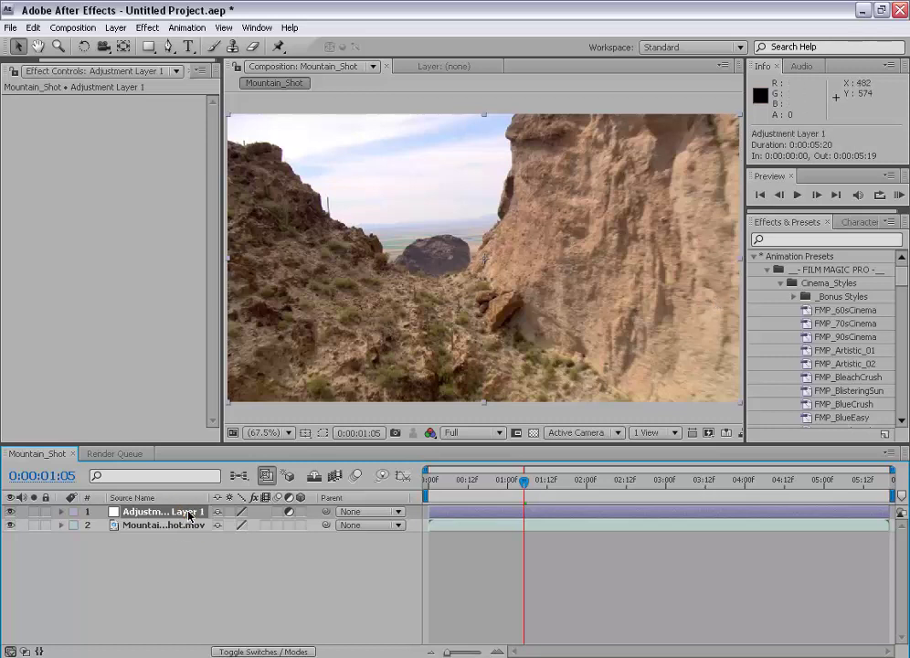
{"action": "key", "text": "Return"}
{"action": "type", "text": "color"}
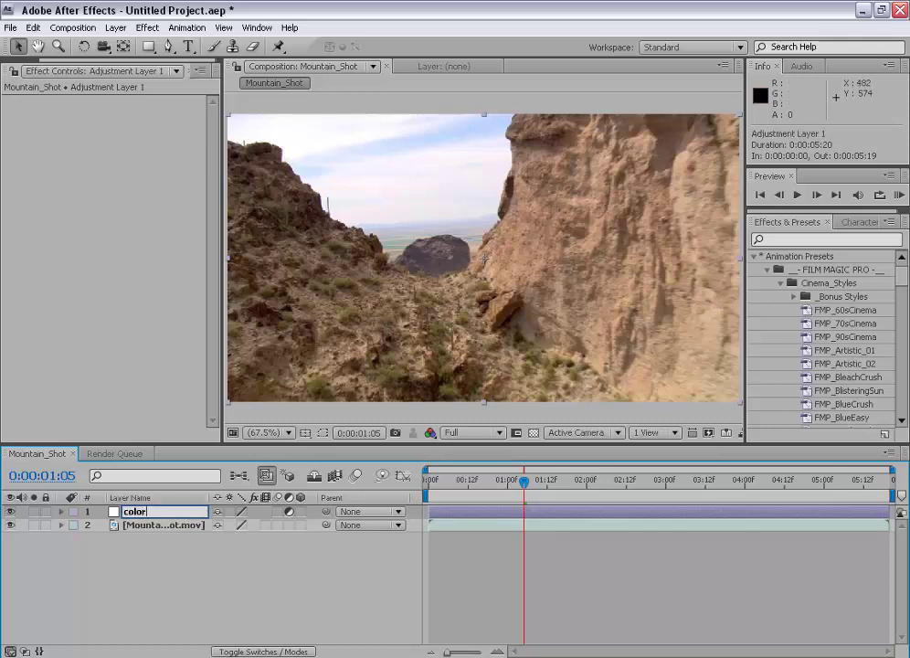
{"action": "key", "text": "Return"}
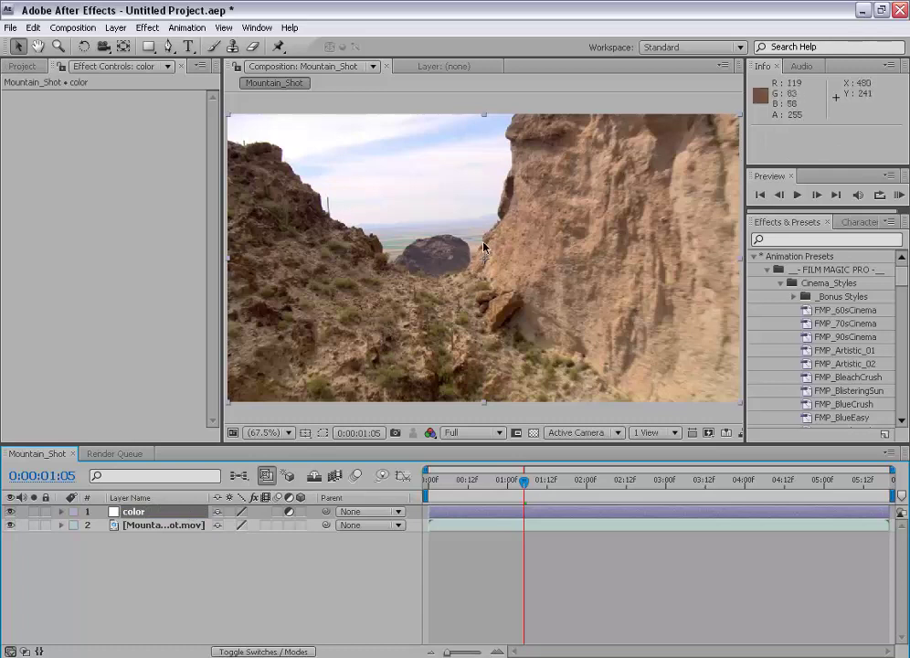
Apply FMP_BlueCrush to the 'color' adjustment layer and lower its Opacity to 83%.
{"action": "scroll", "coordinate": [888, 292], "scroll_direction": "down", "scroll_amount": 2}
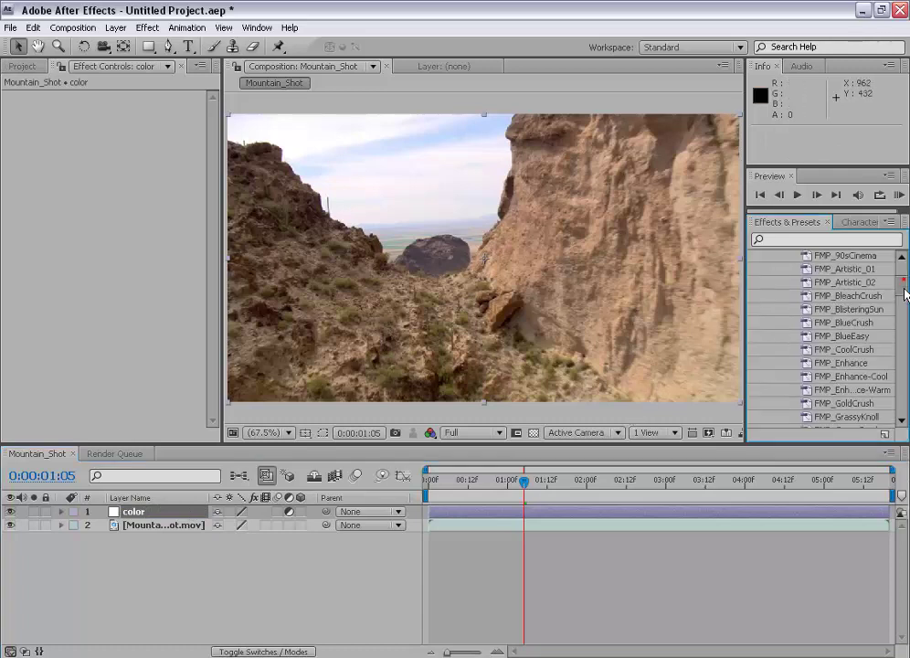
{"action": "left_click_drag", "start_coordinate": [857, 322], "coordinate": [143, 513]}
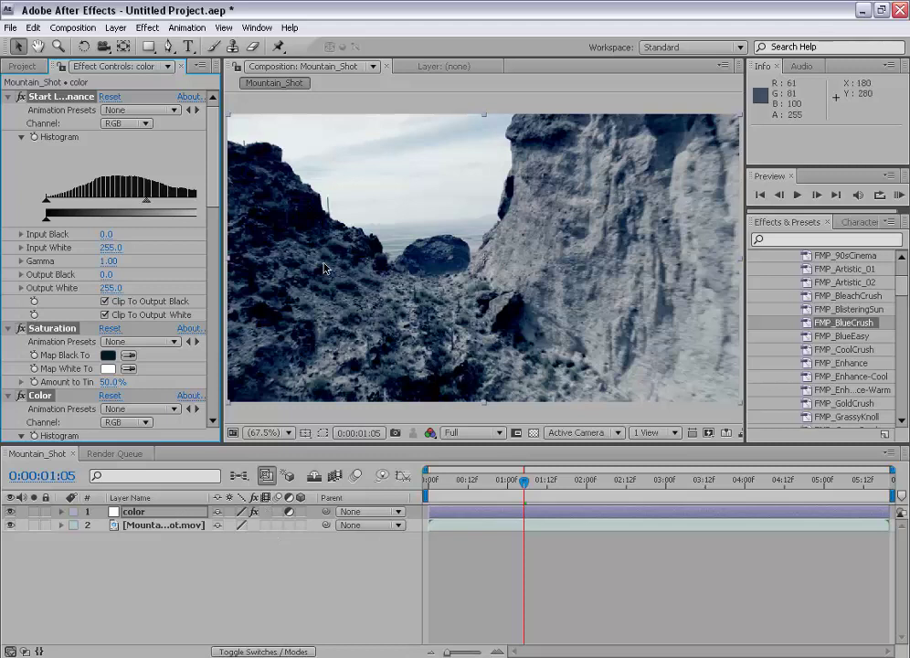
{"action": "left_click", "coordinate": [179, 513]}
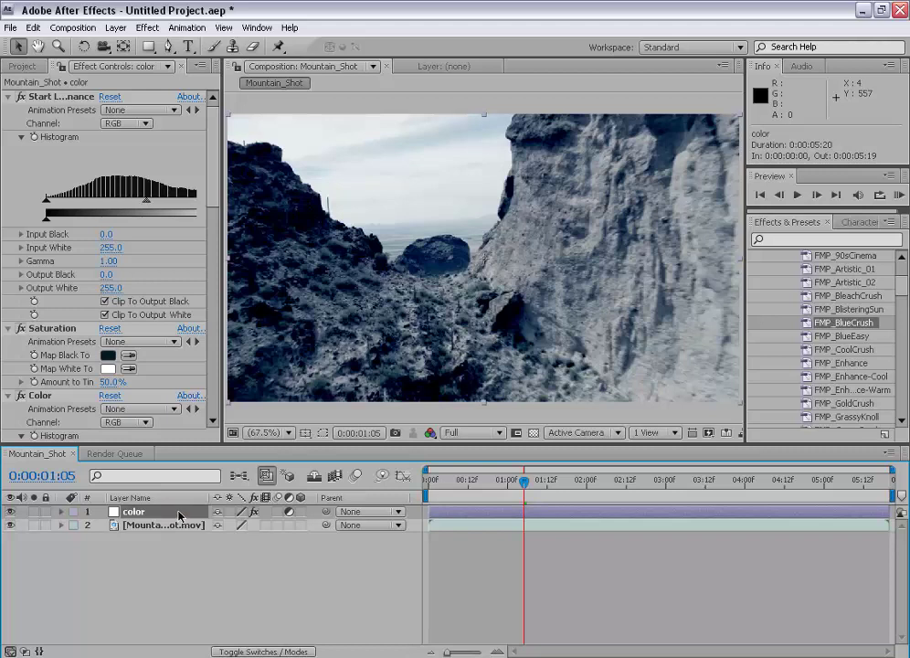
{"action": "key", "text": "t"}
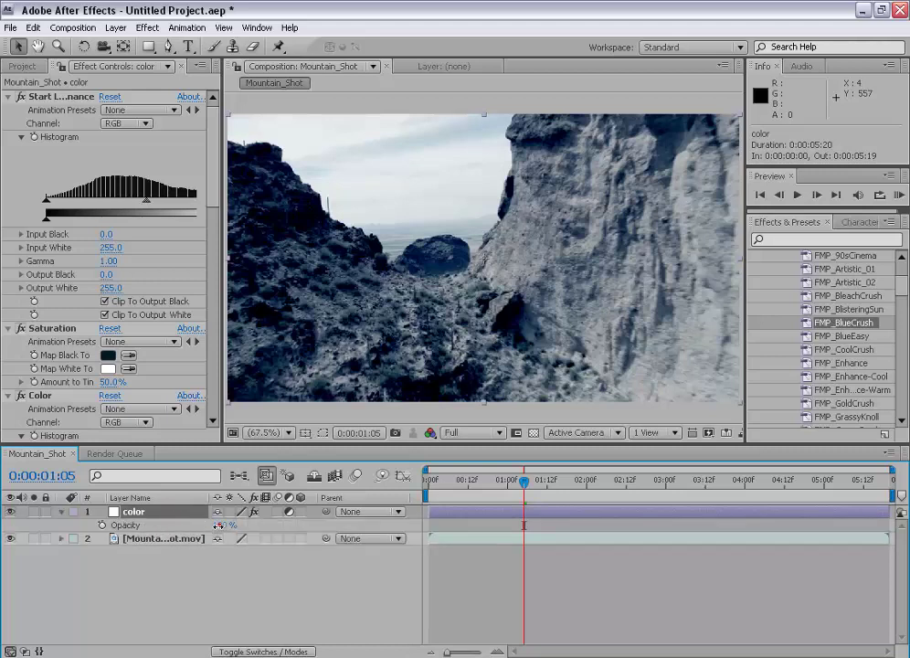
{"action": "left_click_drag", "start_coordinate": [219, 527], "coordinate": [208, 531]}
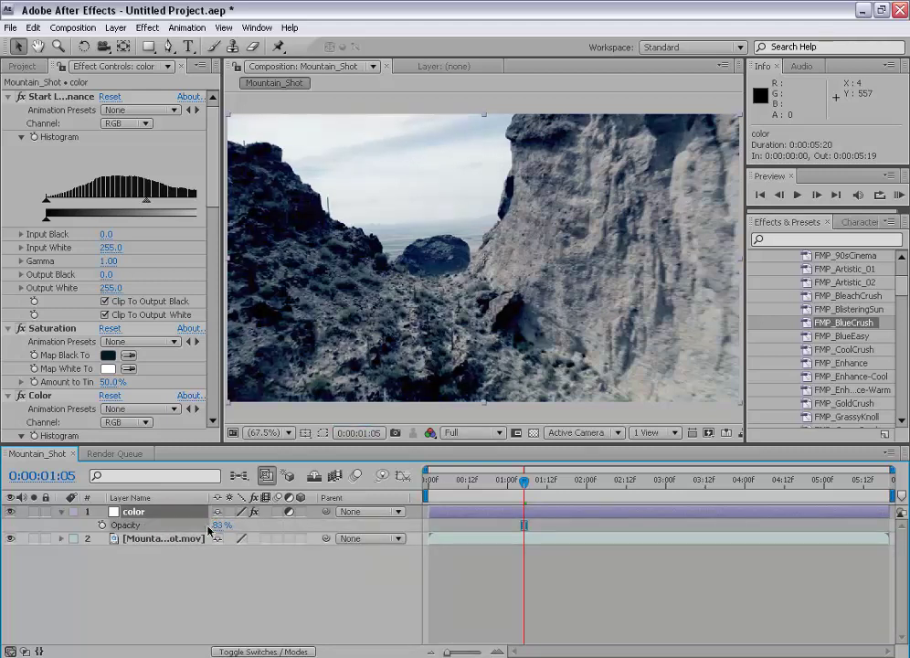